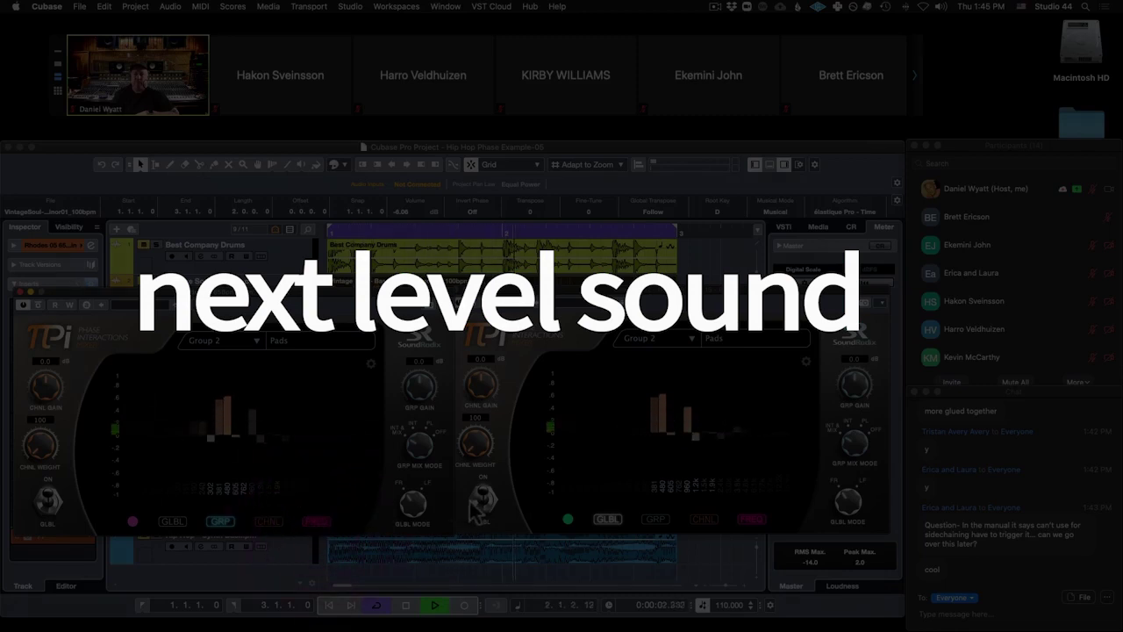
# Switch Pi's GLBL toggle off so both linked Pi instances stop processing
pyautogui.click(482, 504)
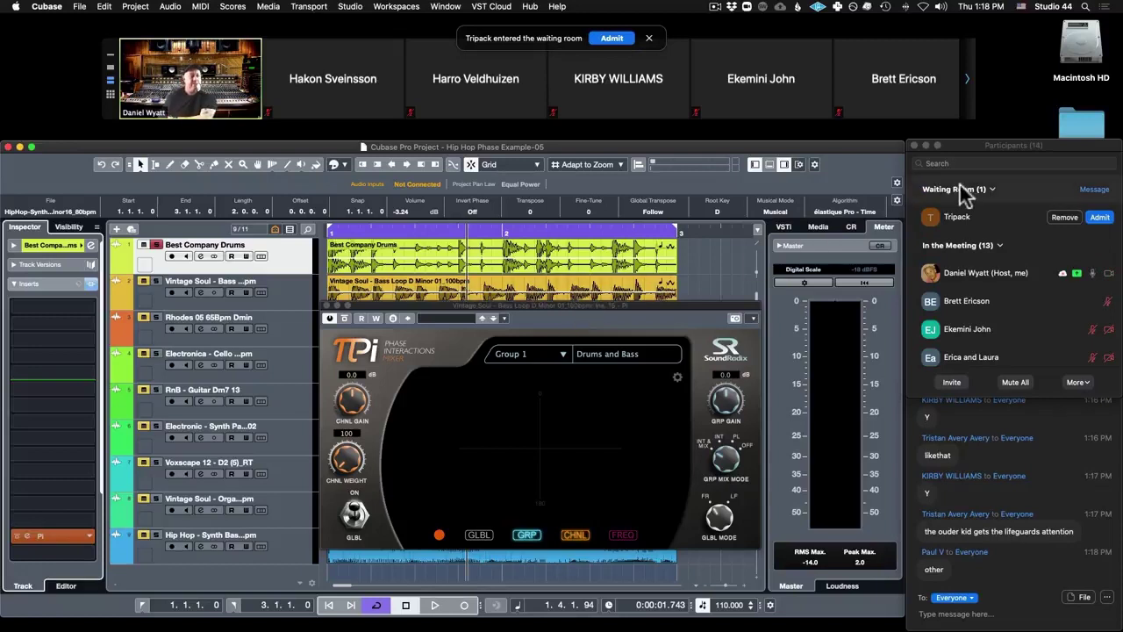
# Admit the waiting participant to the meeting, then refocus the Pi plugin window
pyautogui.click(1100, 218)
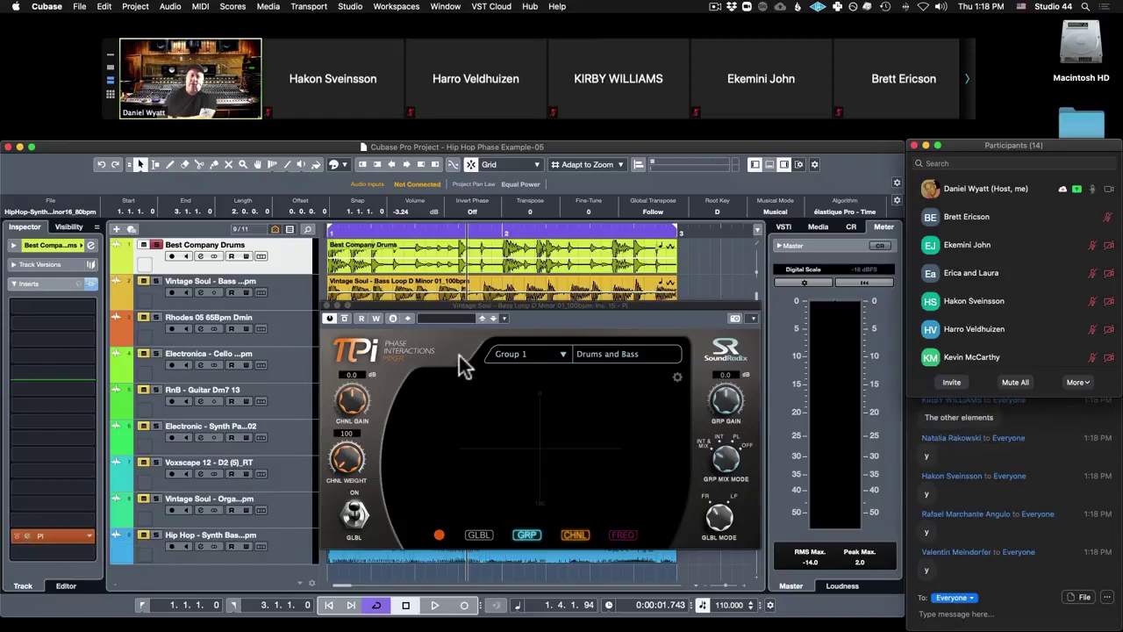
pyautogui.click(490, 302)
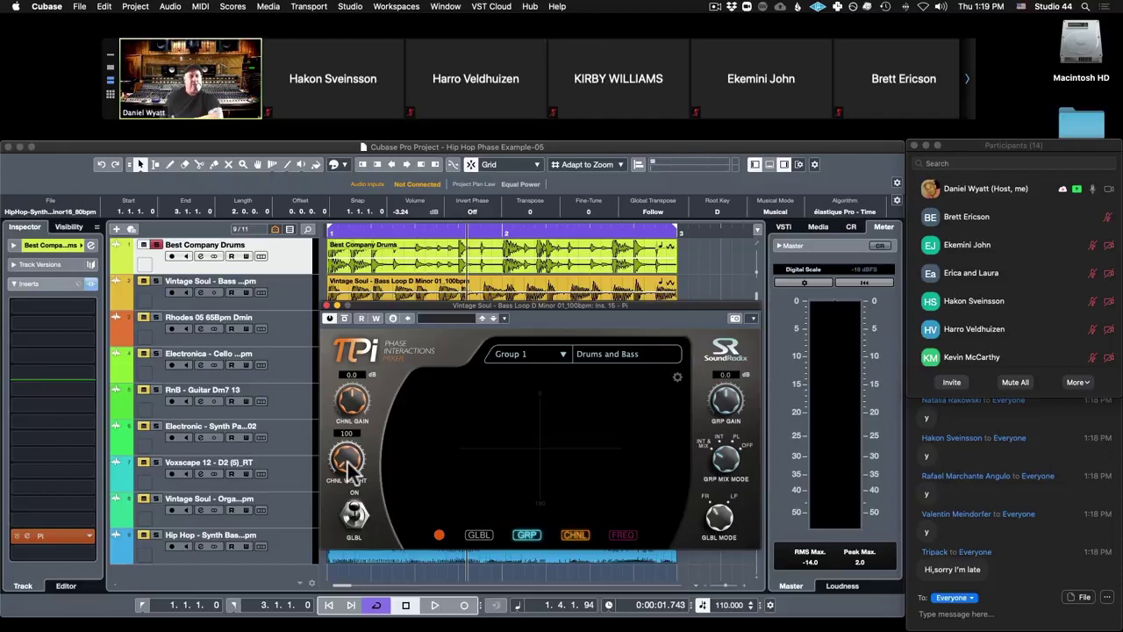
# Raise the bass loop's Pi channel weight, reset it to 100, then push it to about 500
pyautogui.moveTo(350, 470); pyautogui.dragTo(349, 422)
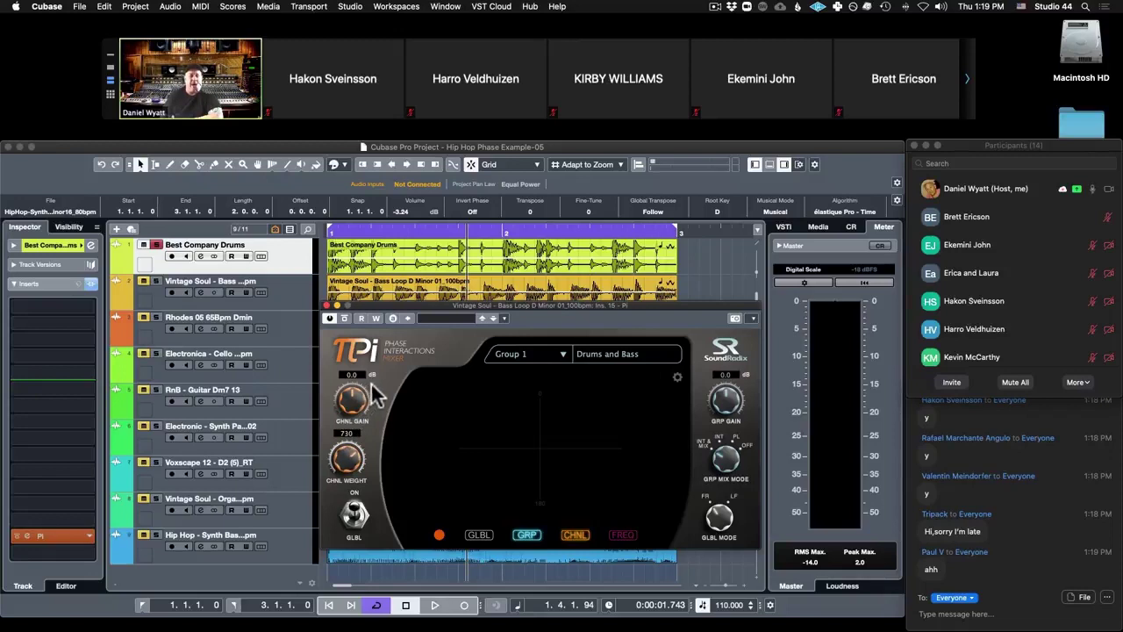
pyautogui.click(335, 467)
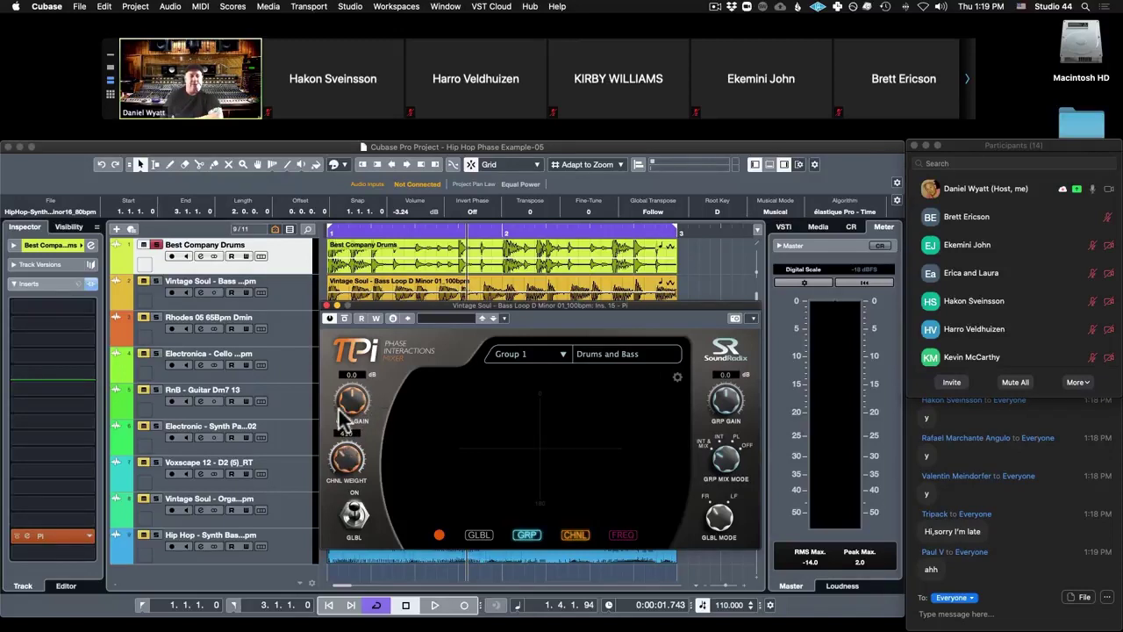
pyautogui.click(339, 467)
pyautogui.moveTo(349, 471); pyautogui.dragTo(361, 393)
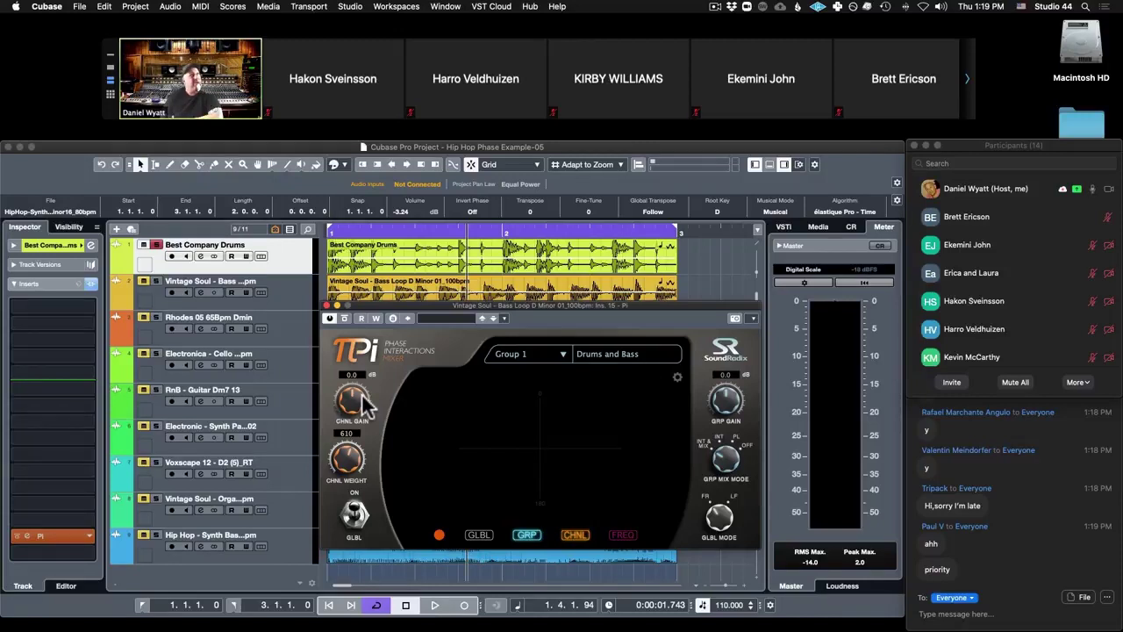
# Try channel weights of 450 and 730, then reset the weight to its default 100
pyautogui.moveTo(346, 458)
pyautogui.mouseDown()
pyautogui.moveTo(344, 474)
pyautogui.moveTo(347, 444)
pyautogui.mouseUp()
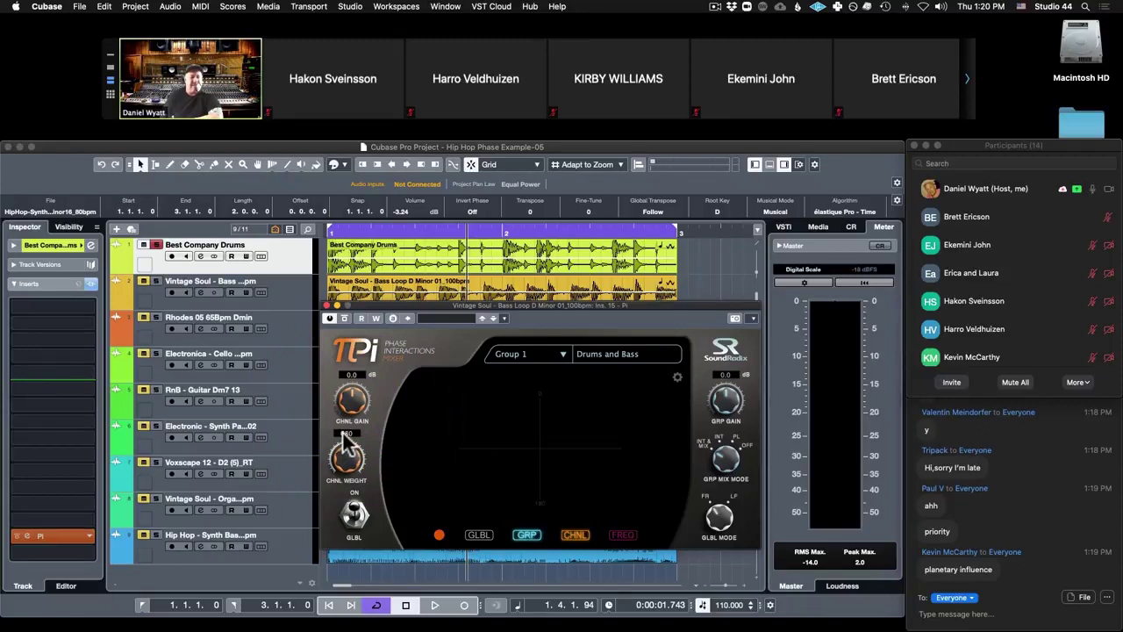
pyautogui.scroll(-1, 347, 443)
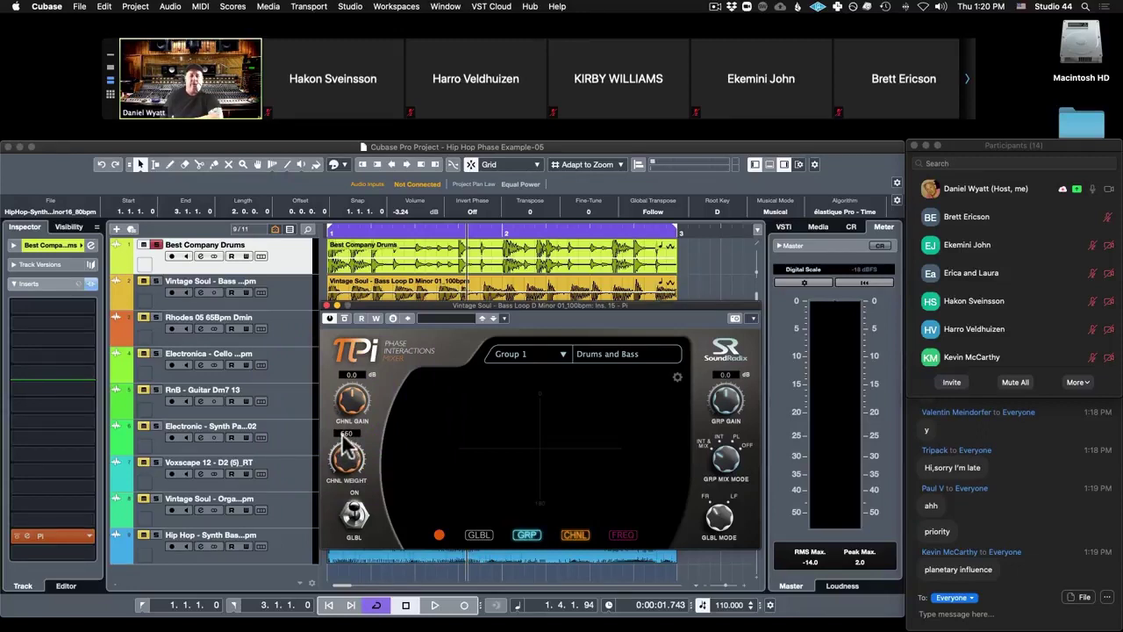
pyautogui.scroll(-5, 344, 444)
pyautogui.click(344, 426)
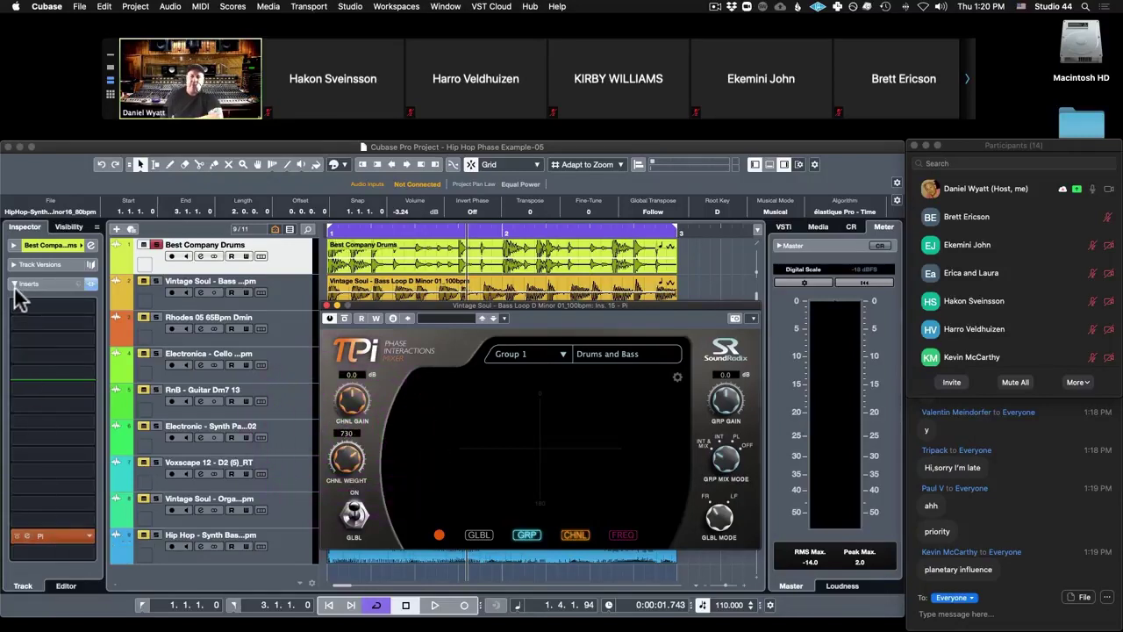
pyautogui.doubleClick(345, 463)
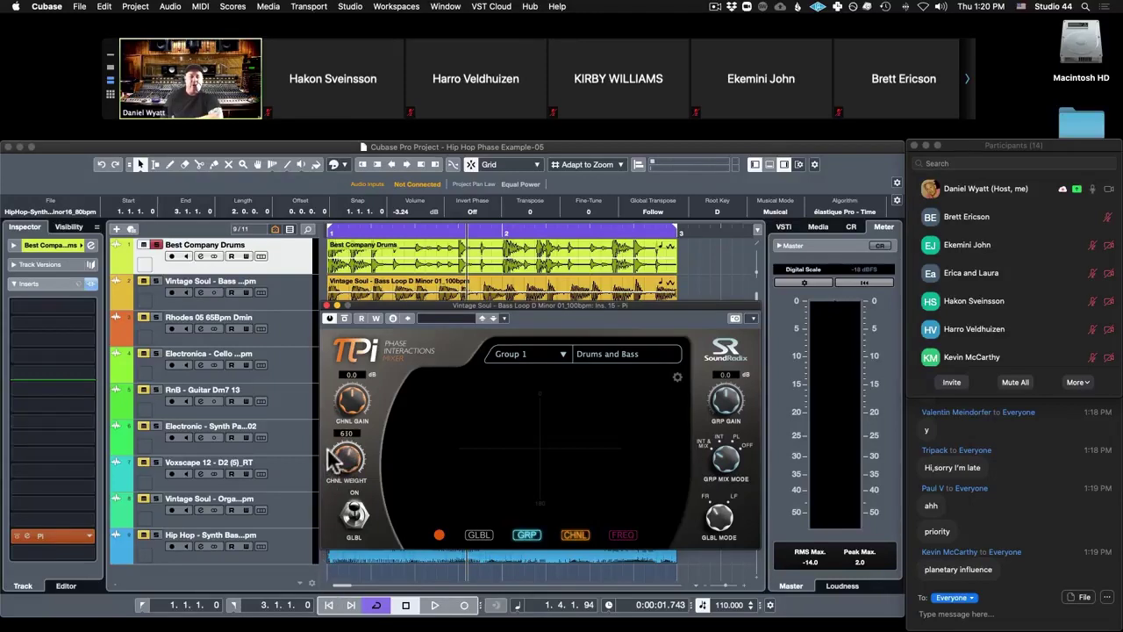
# Nudge the channel weight toward 750, then switch over to Chrome's events calendar
pyautogui.moveTo(336, 458); pyautogui.dragTo(336, 451)
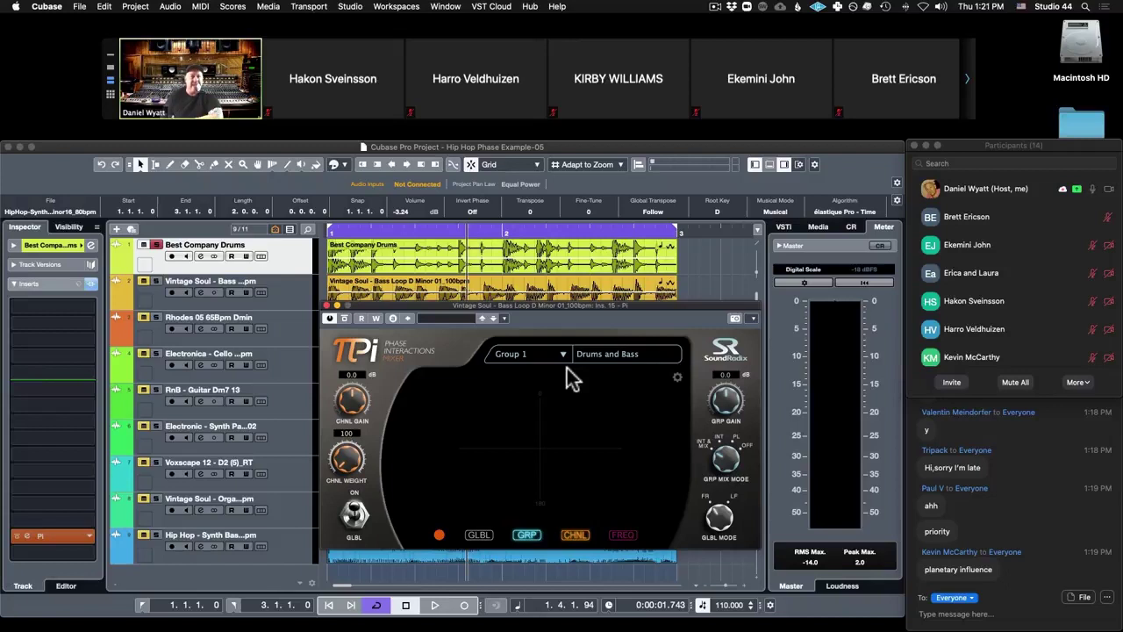
pyautogui.press('super+Tab')
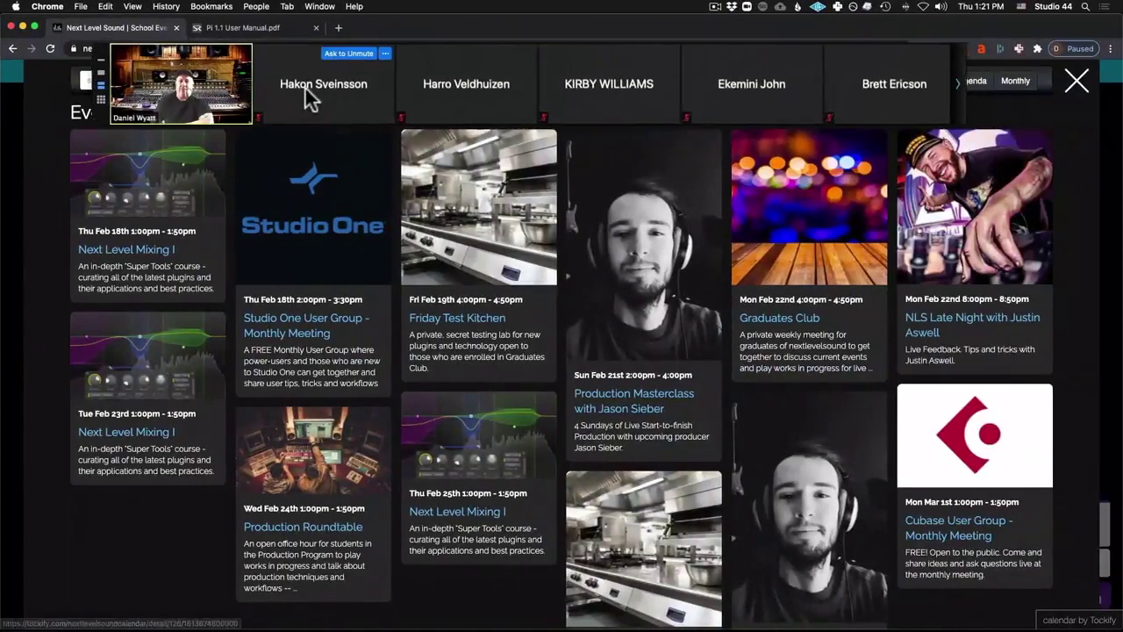
# Open the Pi 1.1 User Manual.pdf tab and scroll to the Mixer Flow Chart on page 9
pyautogui.click(260, 89)
pyautogui.click(252, 27)
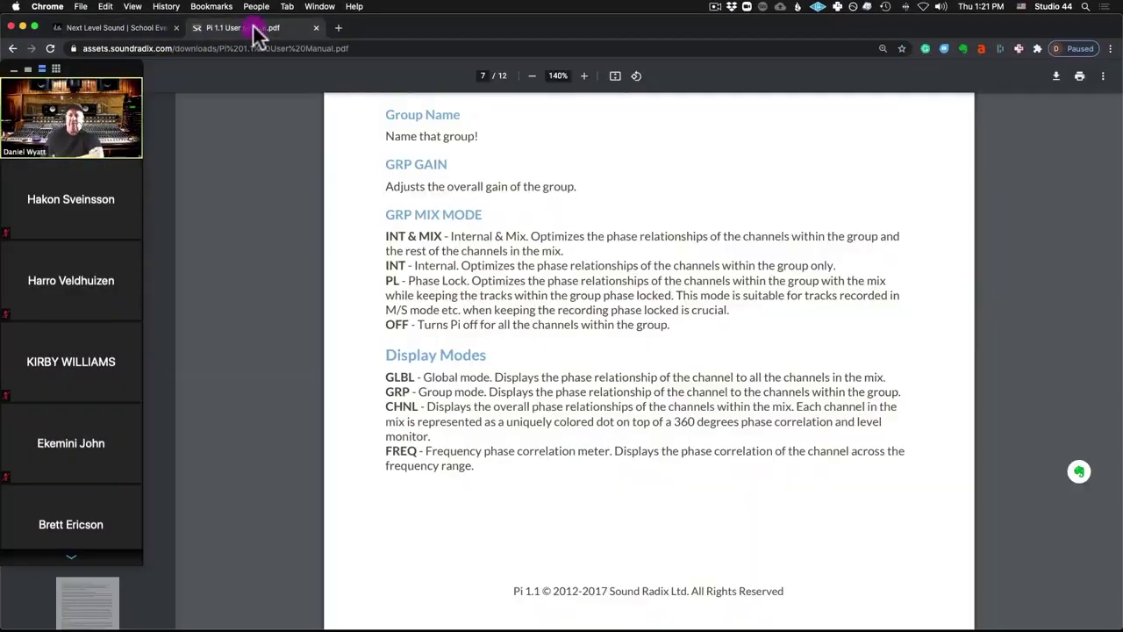
pyautogui.scroll(7, 309, 332)
pyautogui.scroll(-20, 312, 338)
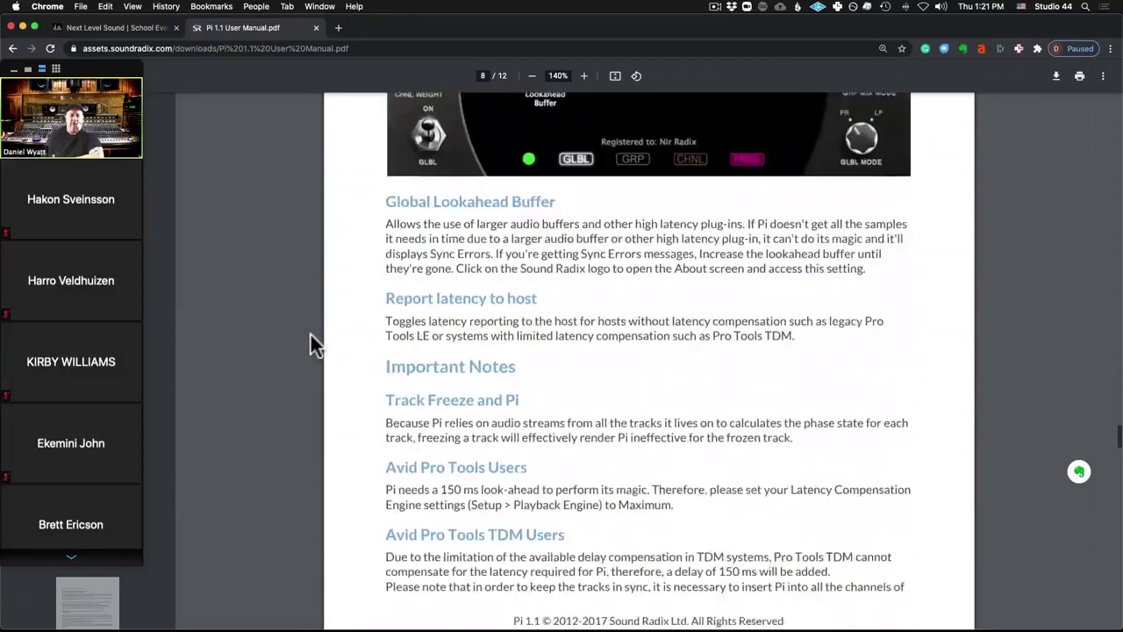
pyautogui.scroll(-2, 310, 332)
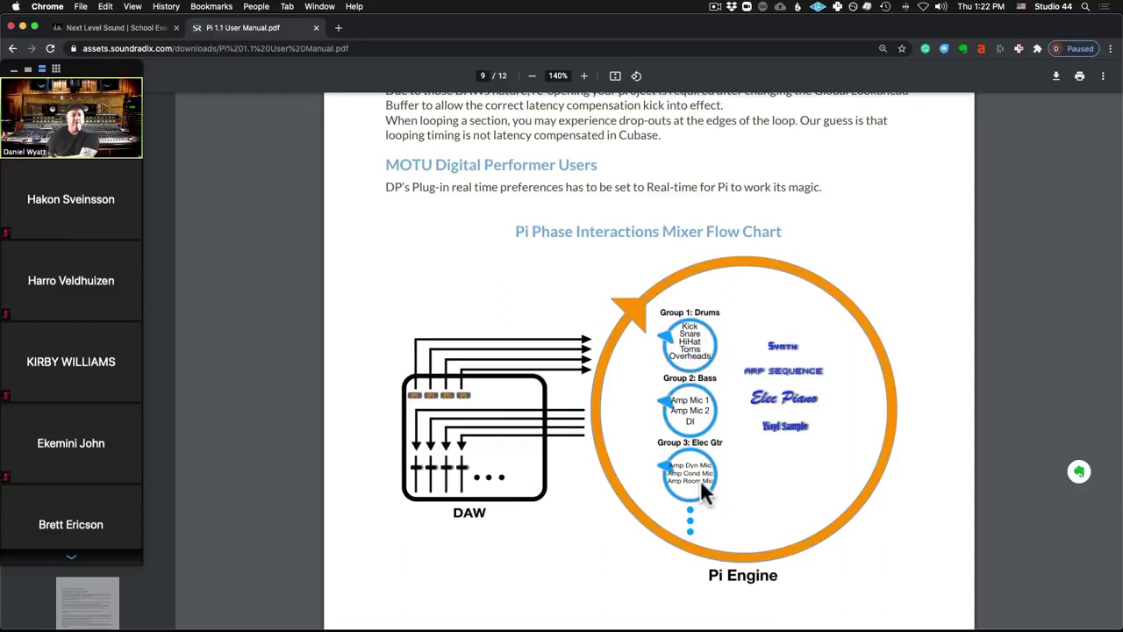
# Switch from Chrome back to Cubase with the bass loop's Pi window showing
pyautogui.press('super+Tab')
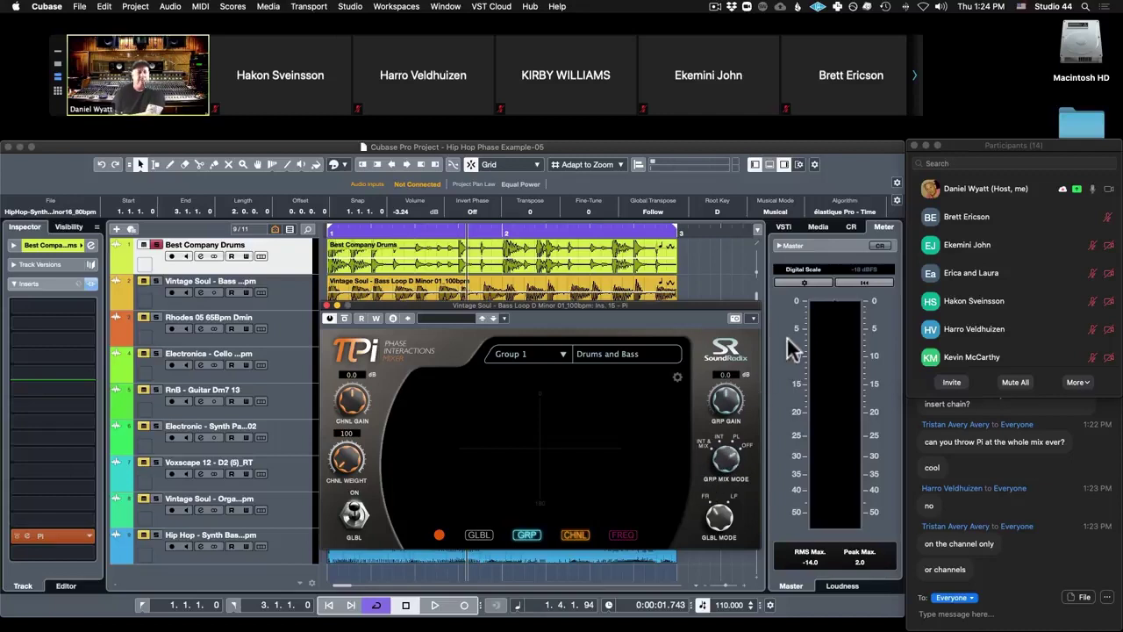
pyautogui.click(741, 376)
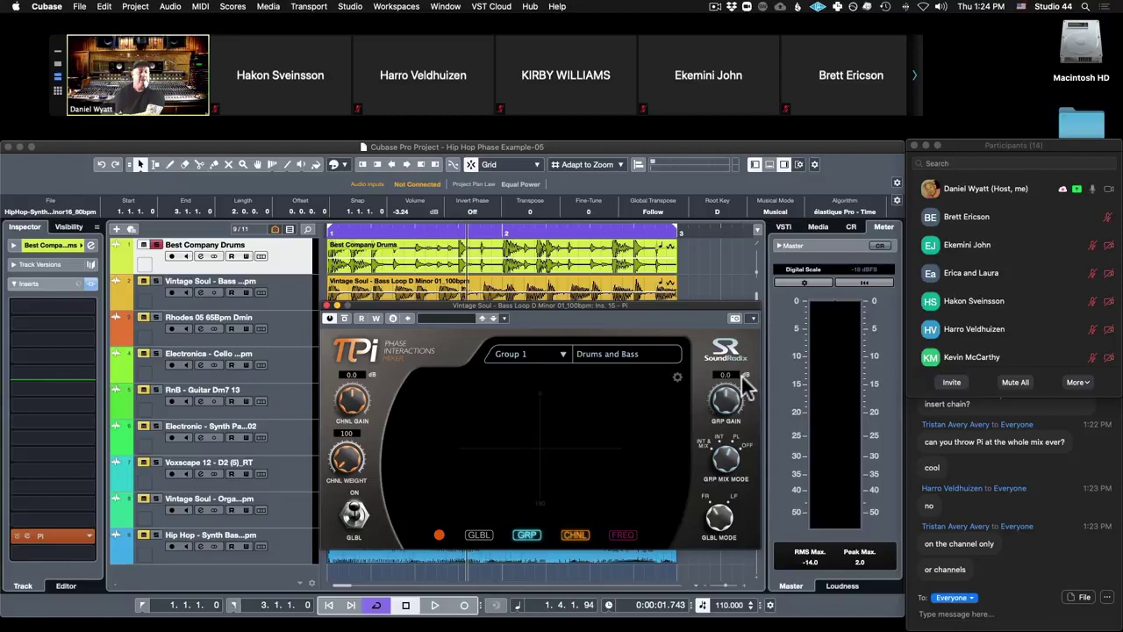
pyautogui.click(711, 481)
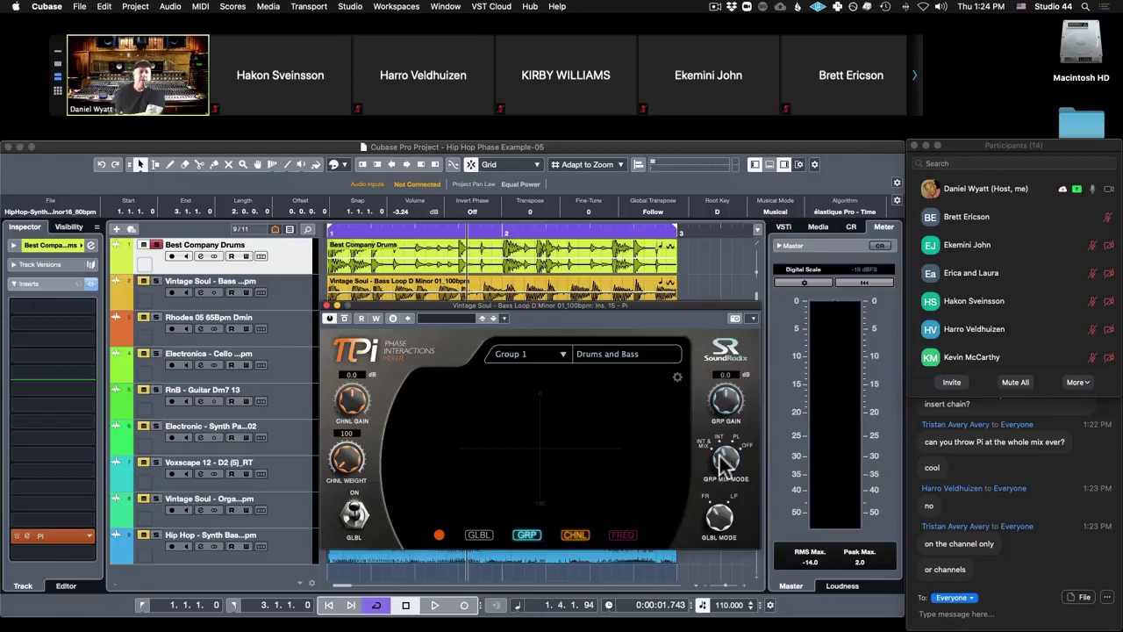
pyautogui.click(723, 466)
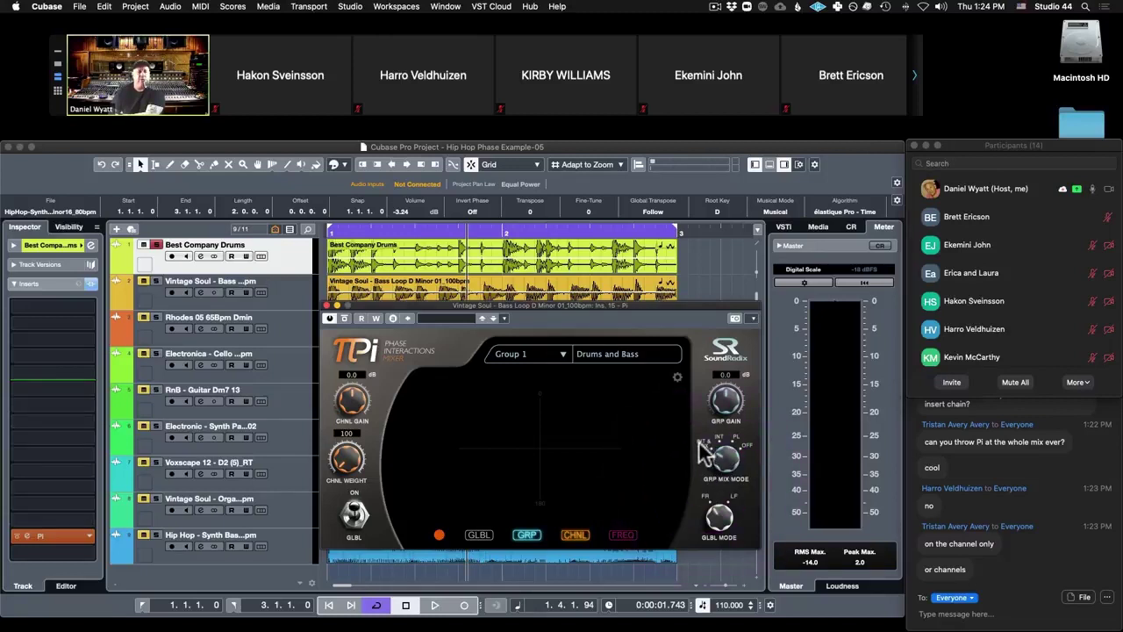
pyautogui.click(705, 457)
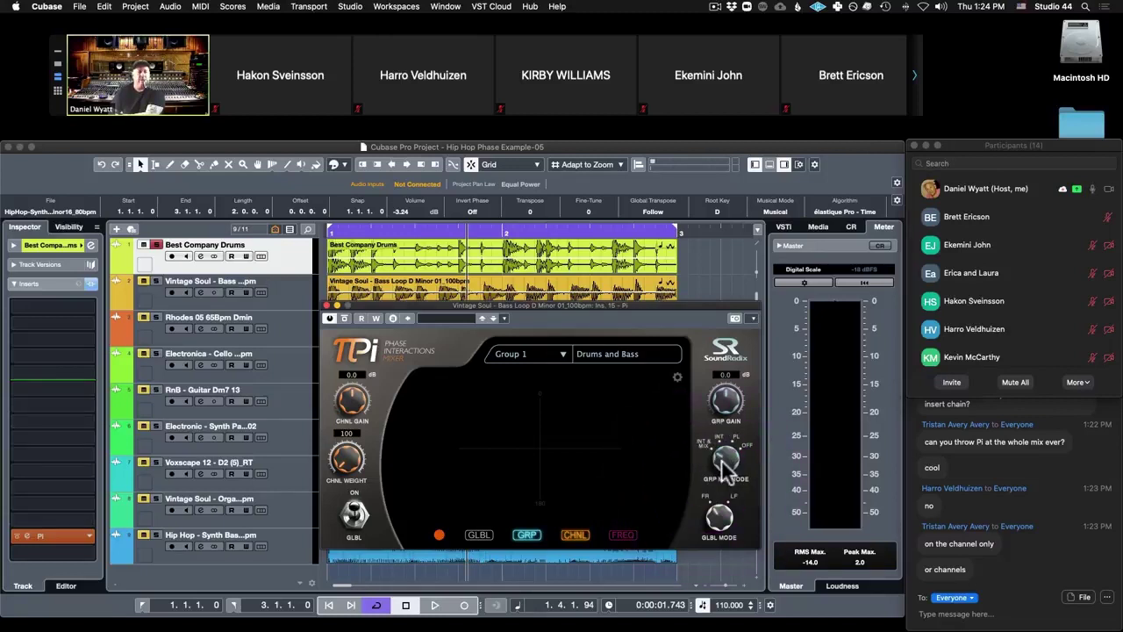
pyautogui.click(719, 527)
pyautogui.click(754, 457)
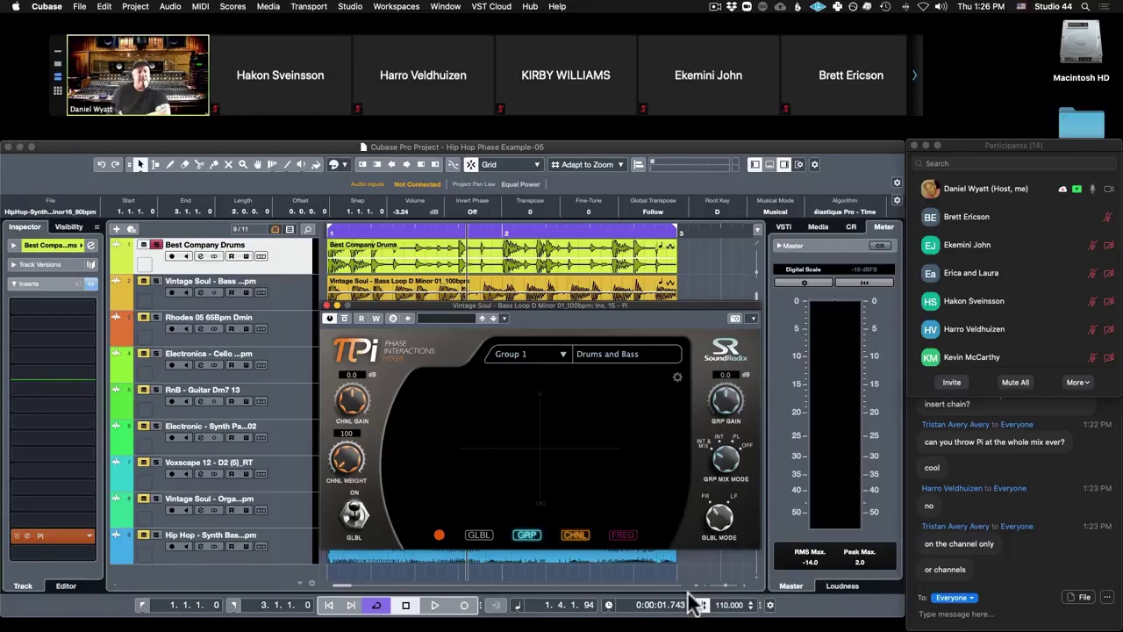
pyautogui.click(729, 474)
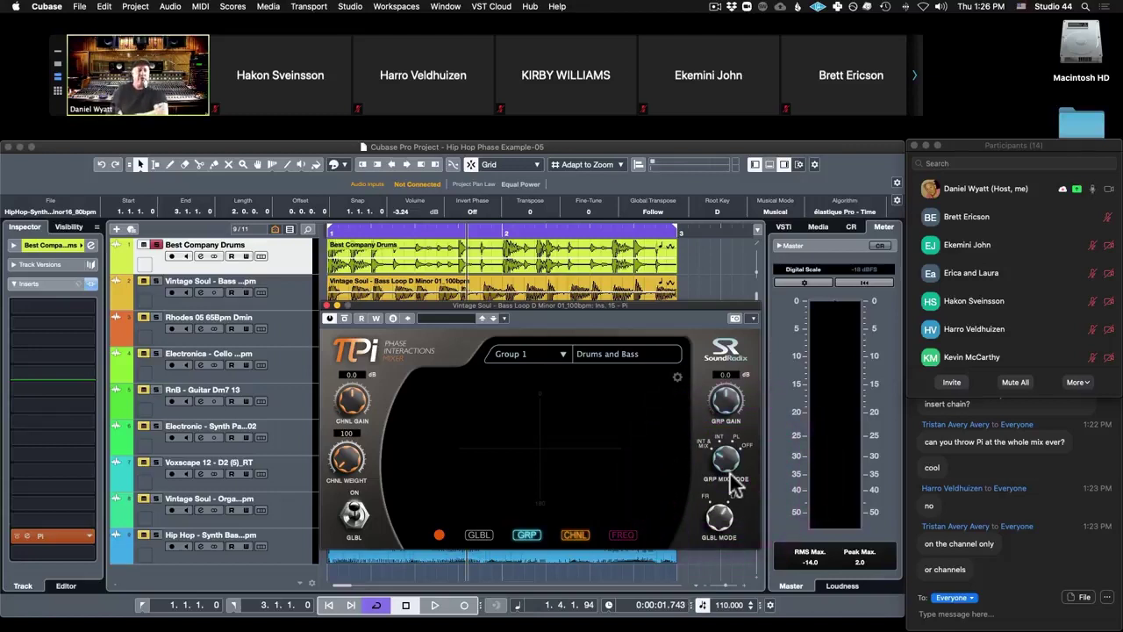
pyautogui.click(673, 564)
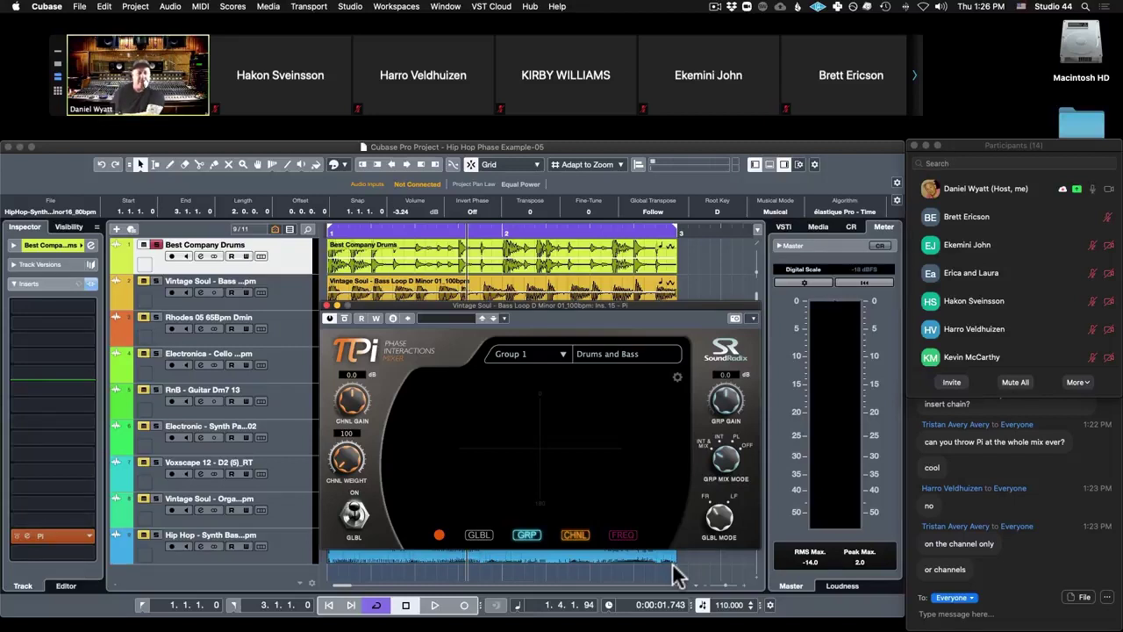
pyautogui.click(356, 516)
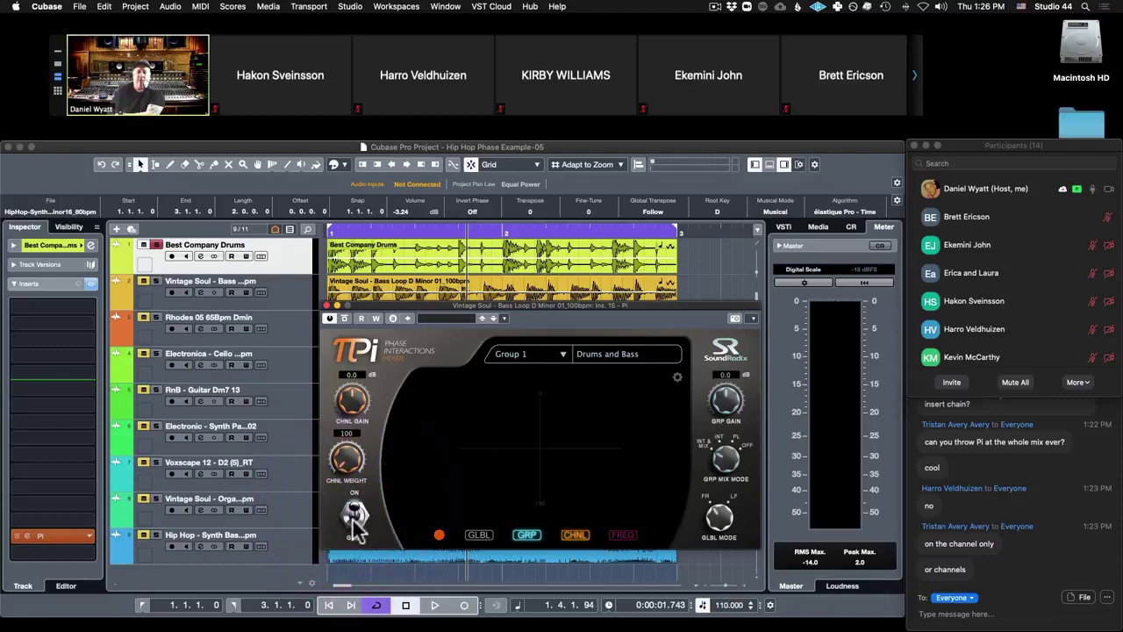
pyautogui.click(357, 517)
pyautogui.click(358, 517)
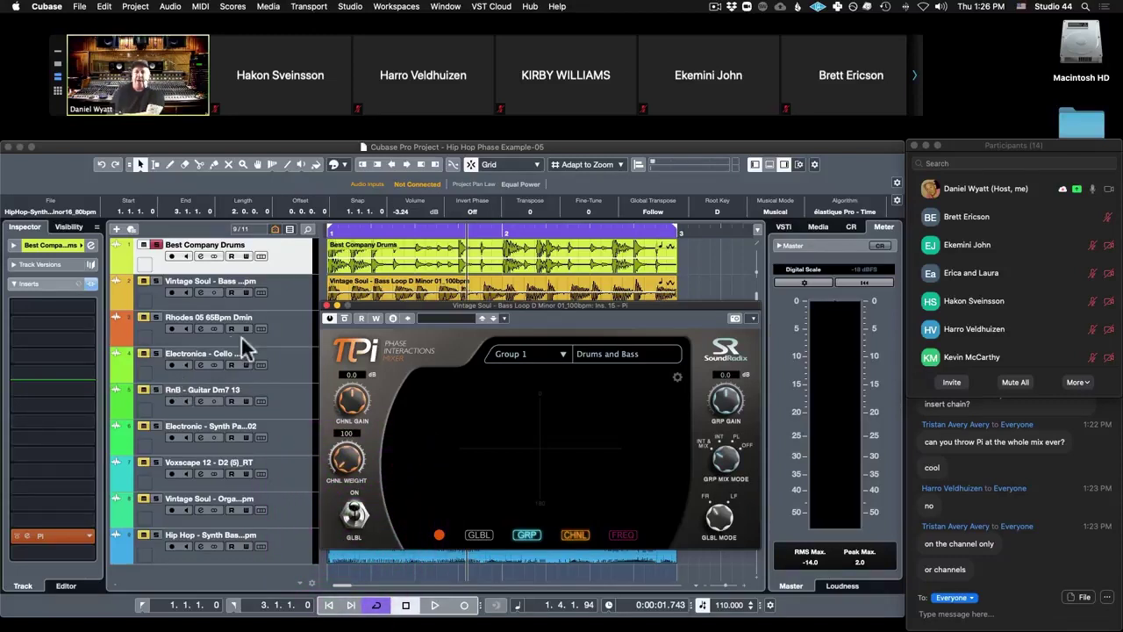
# Select the Vintage Soul bass track, reopen its Pi editor and move it aside
pyautogui.click(275, 294)
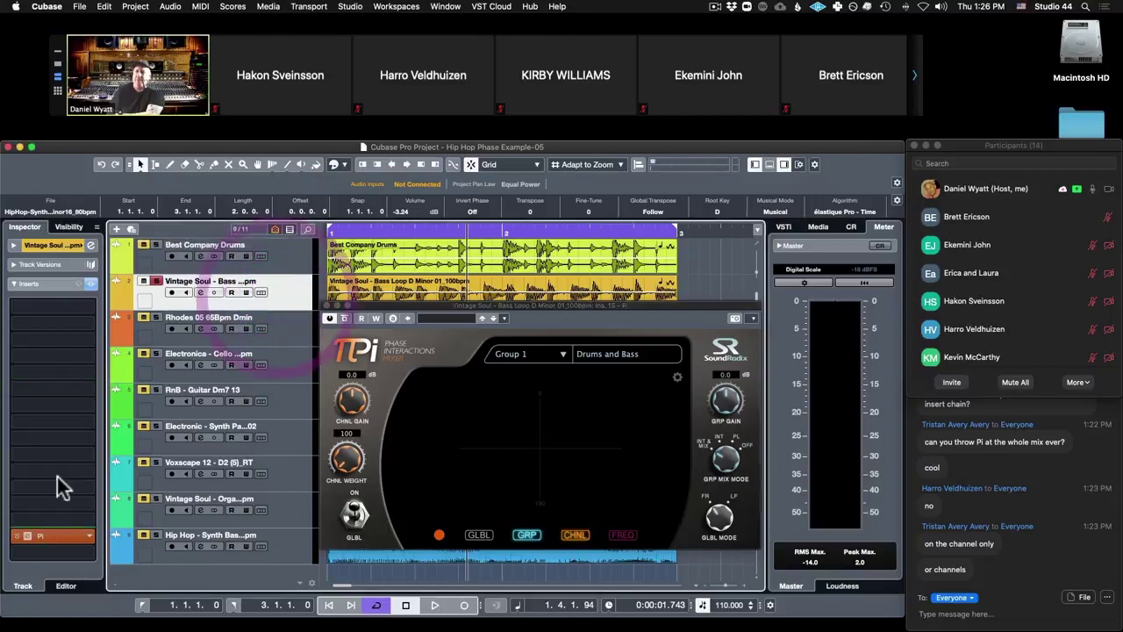
pyautogui.click(49, 532)
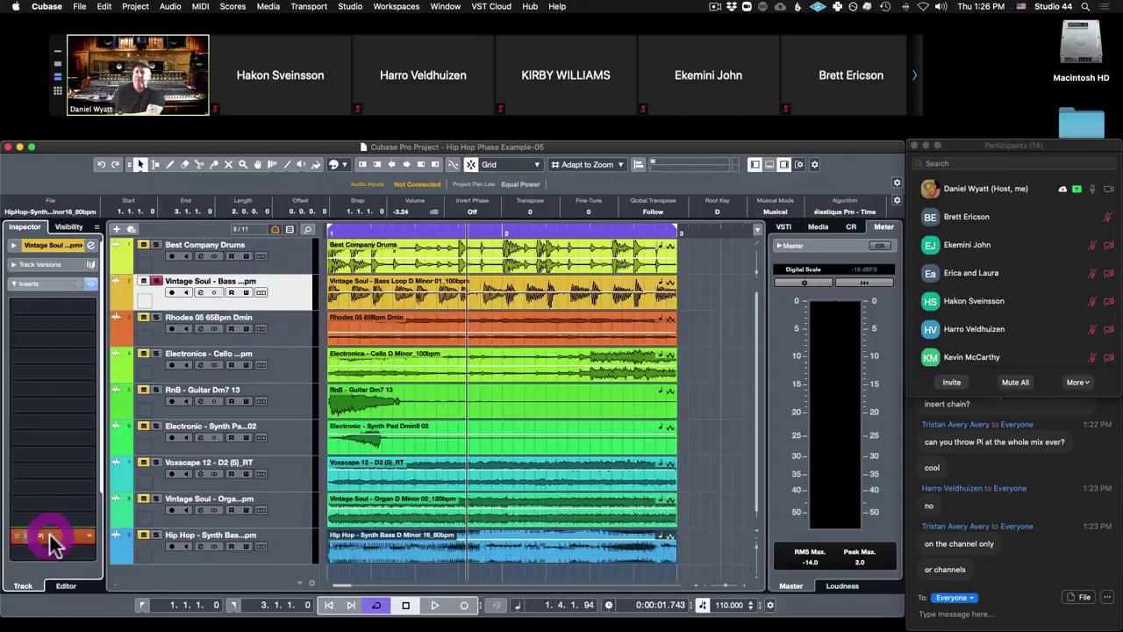
pyautogui.click(49, 531)
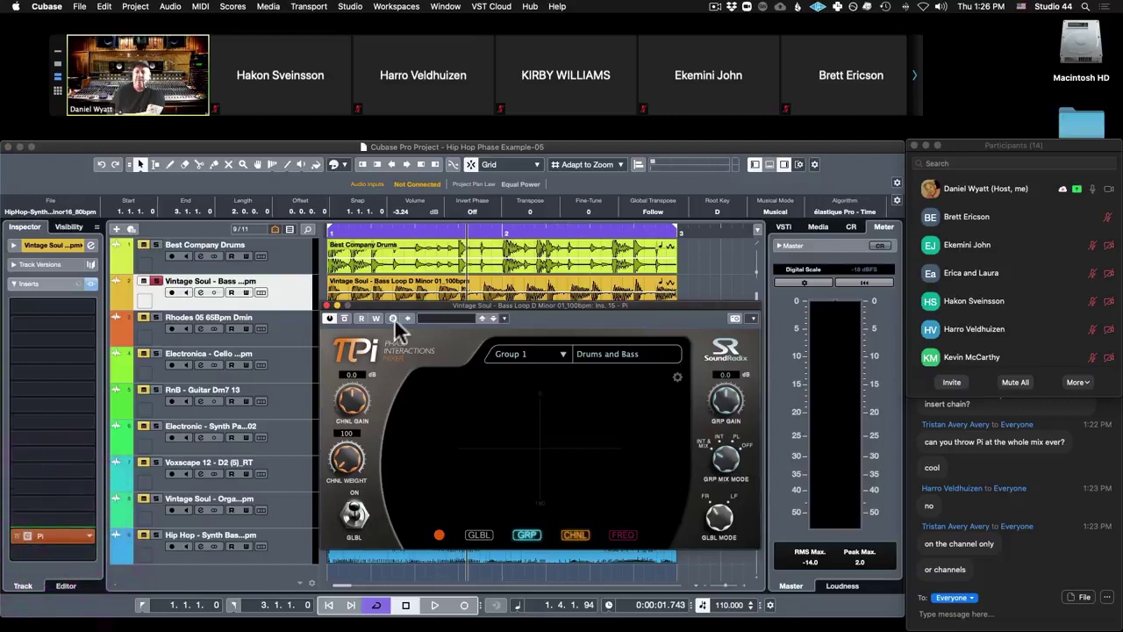
pyautogui.moveTo(414, 301); pyautogui.dragTo(550, 334)
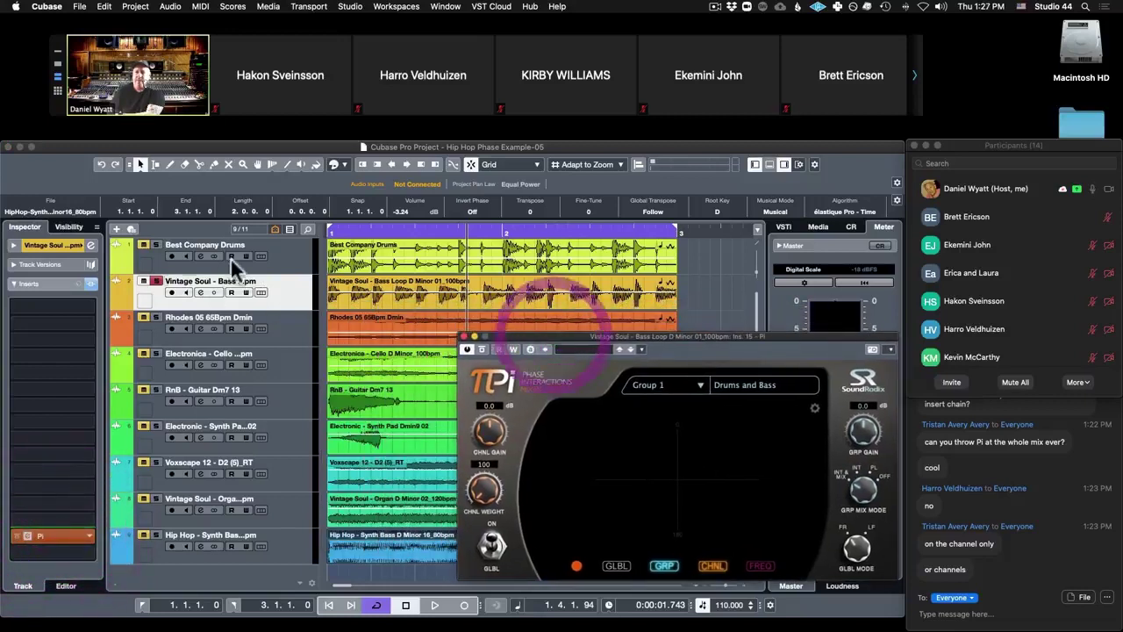
# Open the Best Company Drums track's Pi editor and lift the bass Pi window beside it
pyautogui.click(302, 256)
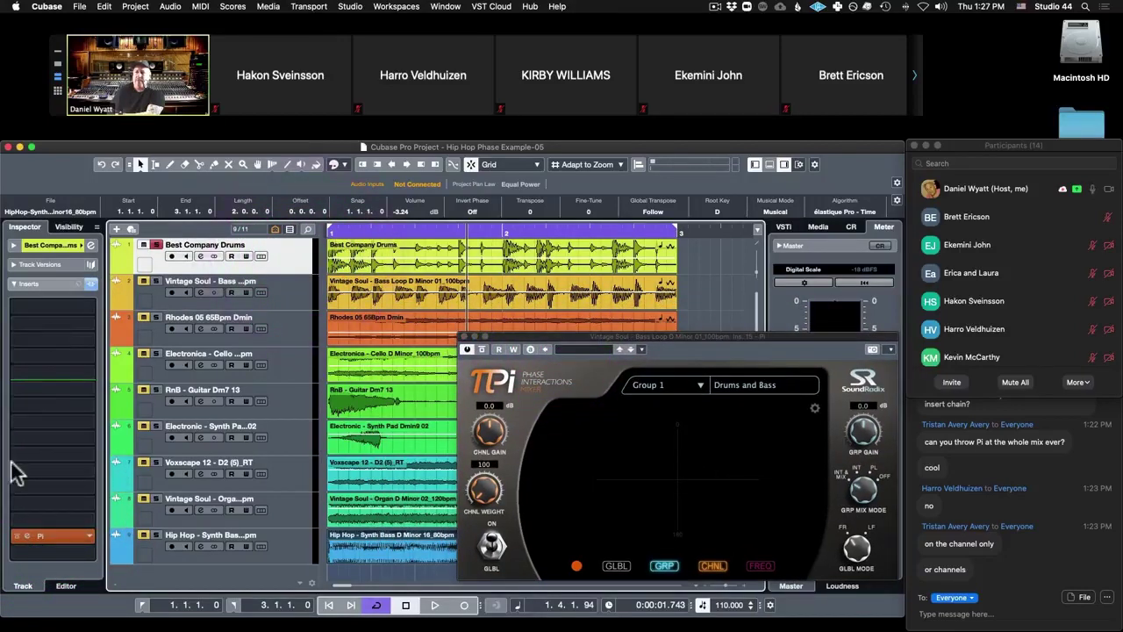
pyautogui.click(50, 535)
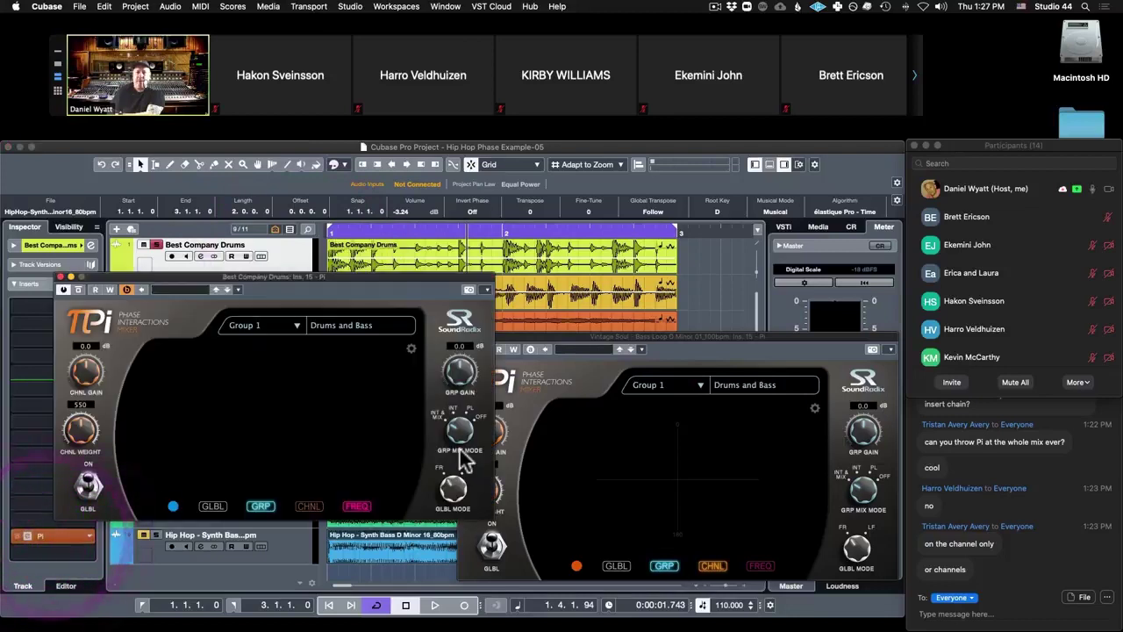
pyautogui.moveTo(656, 334); pyautogui.dragTo(639, 282)
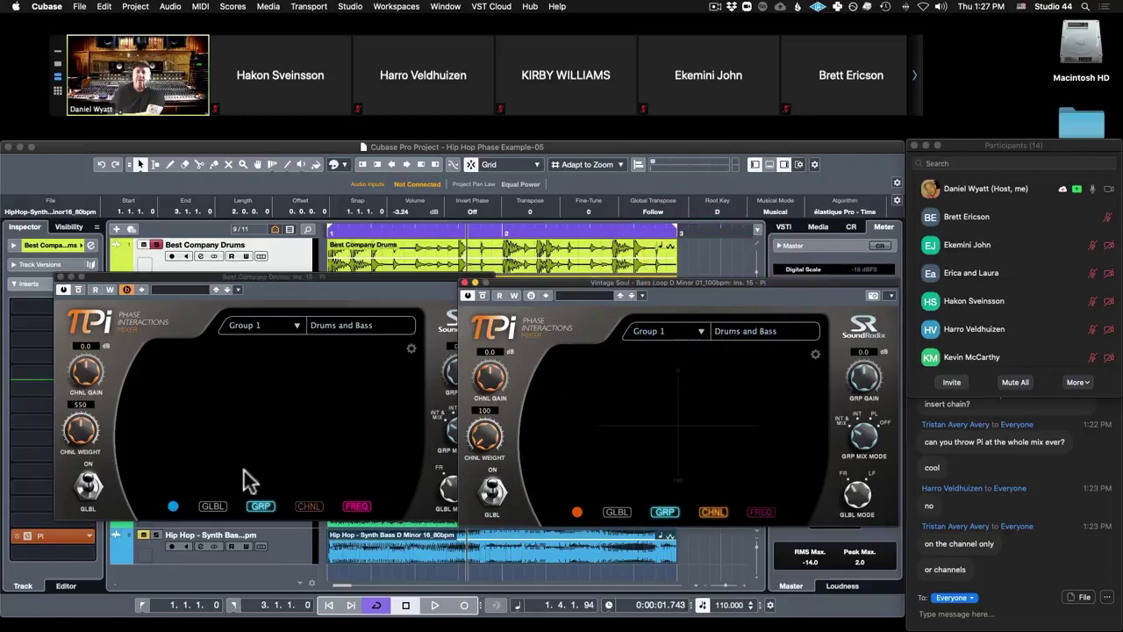
# Shift the drums Pi window left and cycle its ON/GLBL switch, ending on GLBL
pyautogui.click(88, 489)
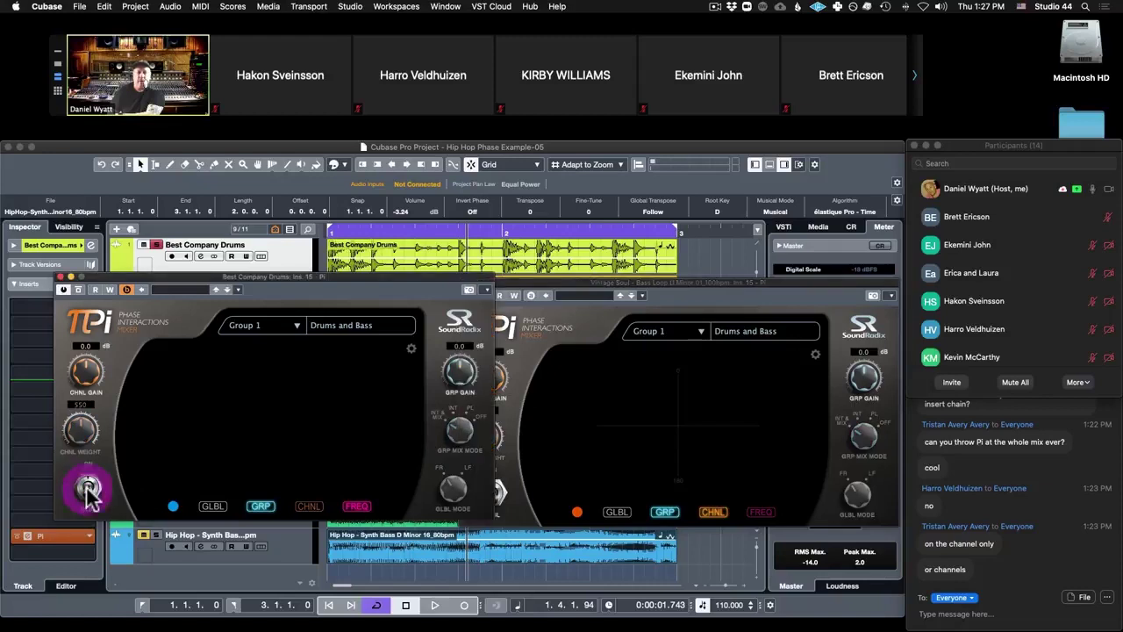
pyautogui.moveTo(278, 275); pyautogui.dragTo(248, 279)
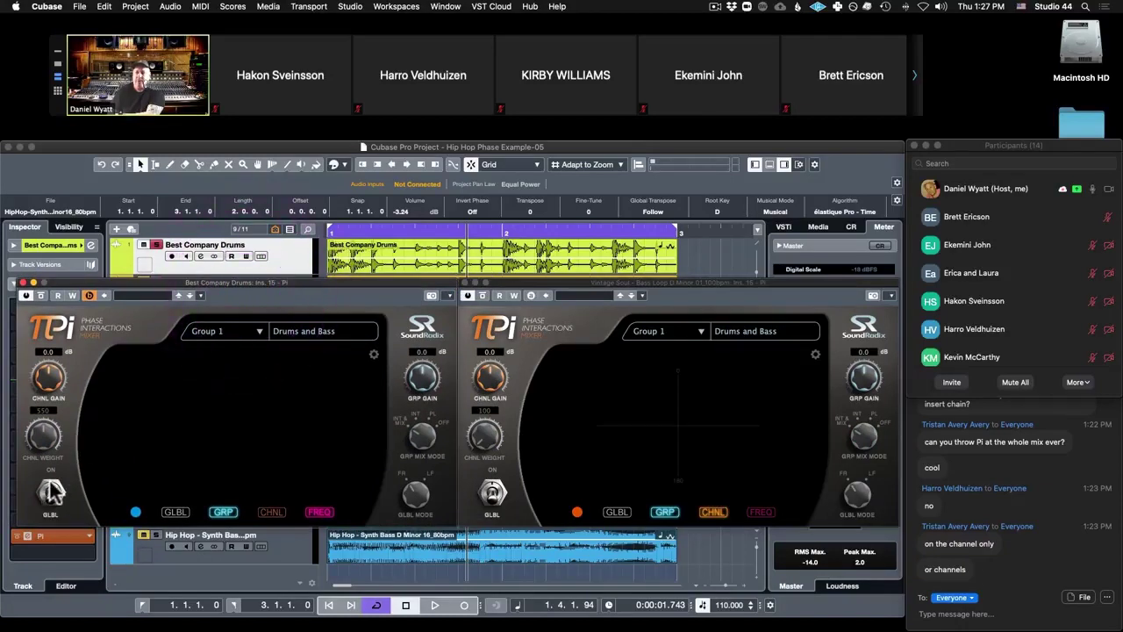
pyautogui.click(50, 494)
pyautogui.click(51, 494)
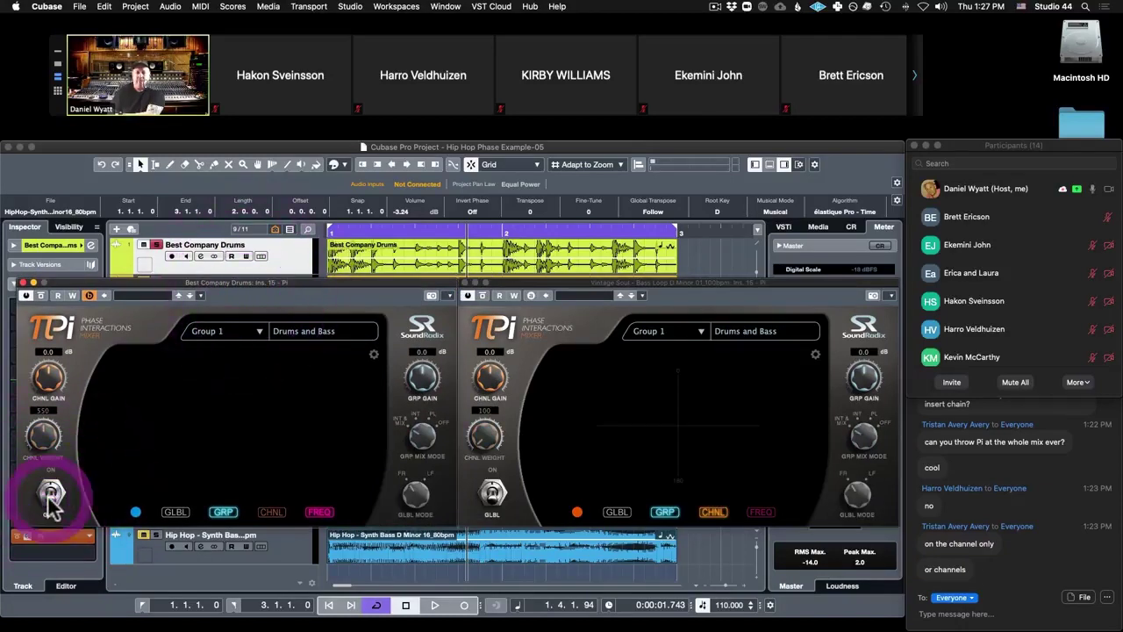
pyautogui.click(52, 494)
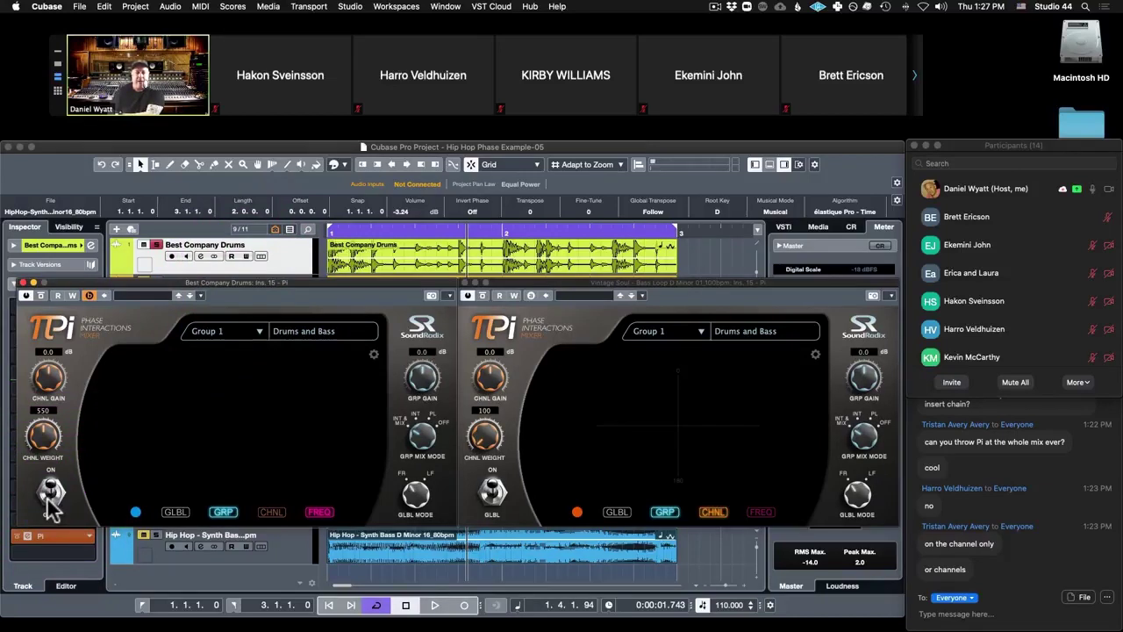
pyautogui.click(51, 493)
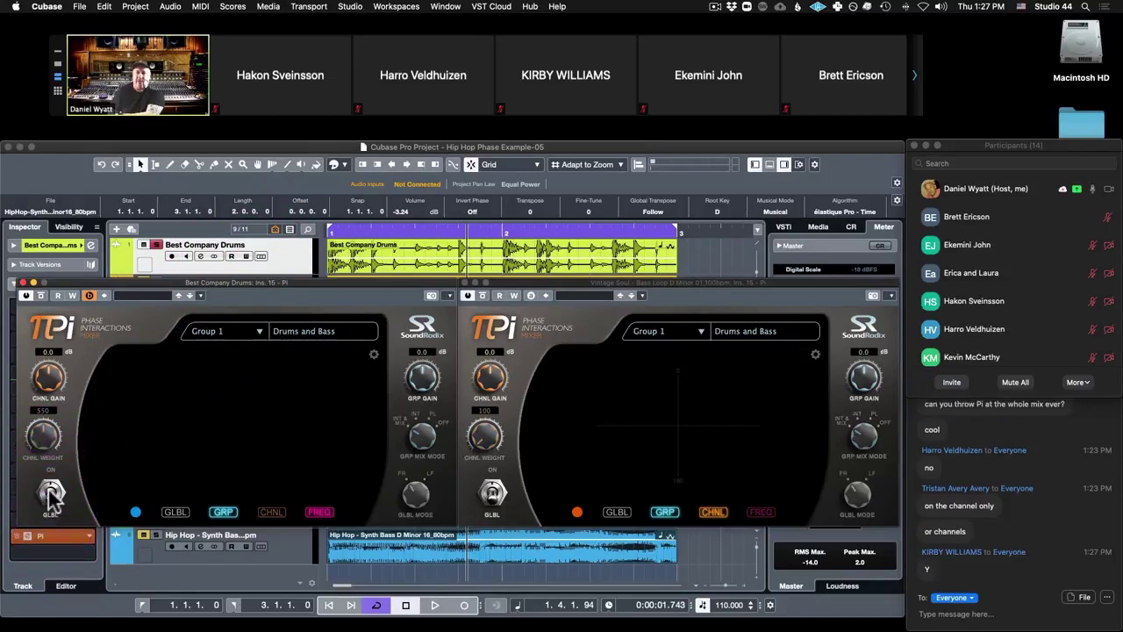
pyautogui.click(51, 493)
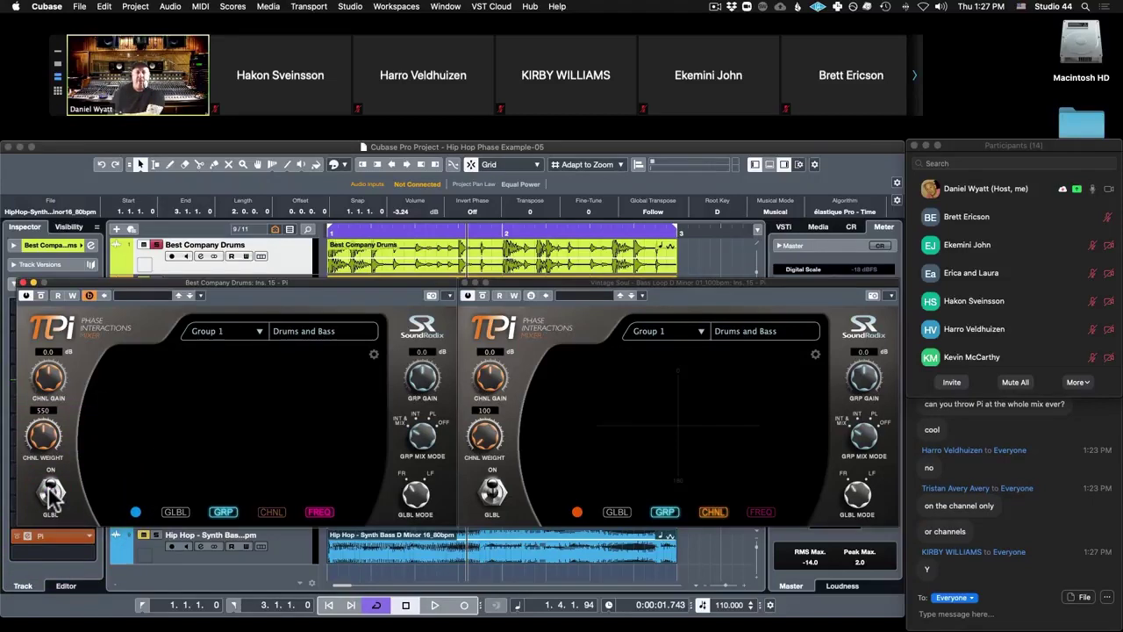
# Activate the bass Pi window and toggle its bypass button, leaving the instance bypassed
pyautogui.click(864, 446)
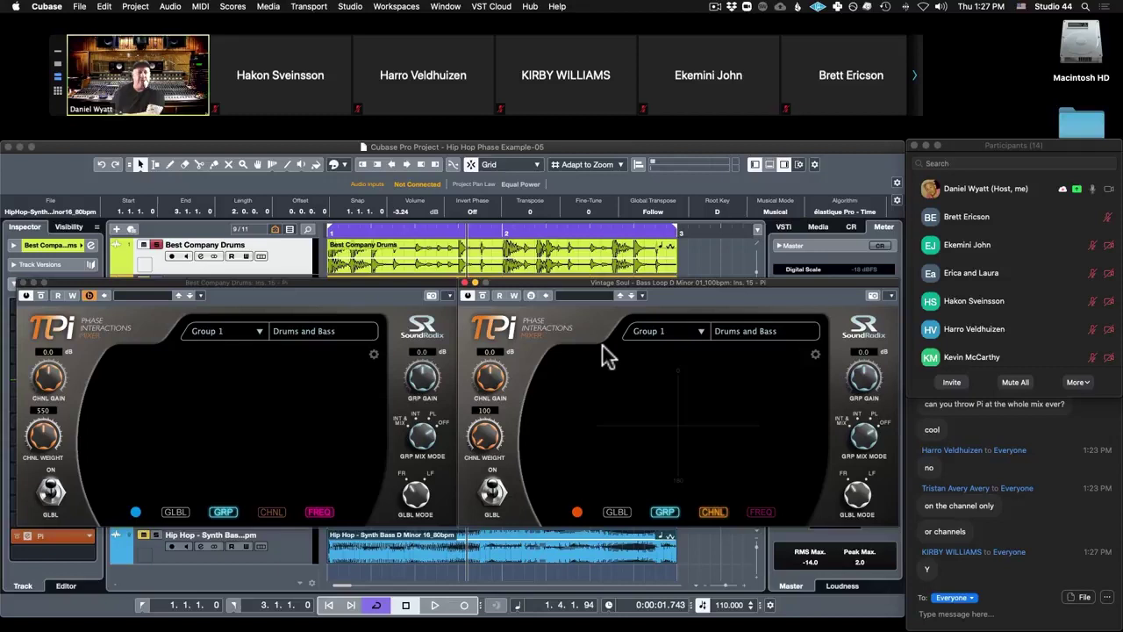
pyautogui.click(484, 295)
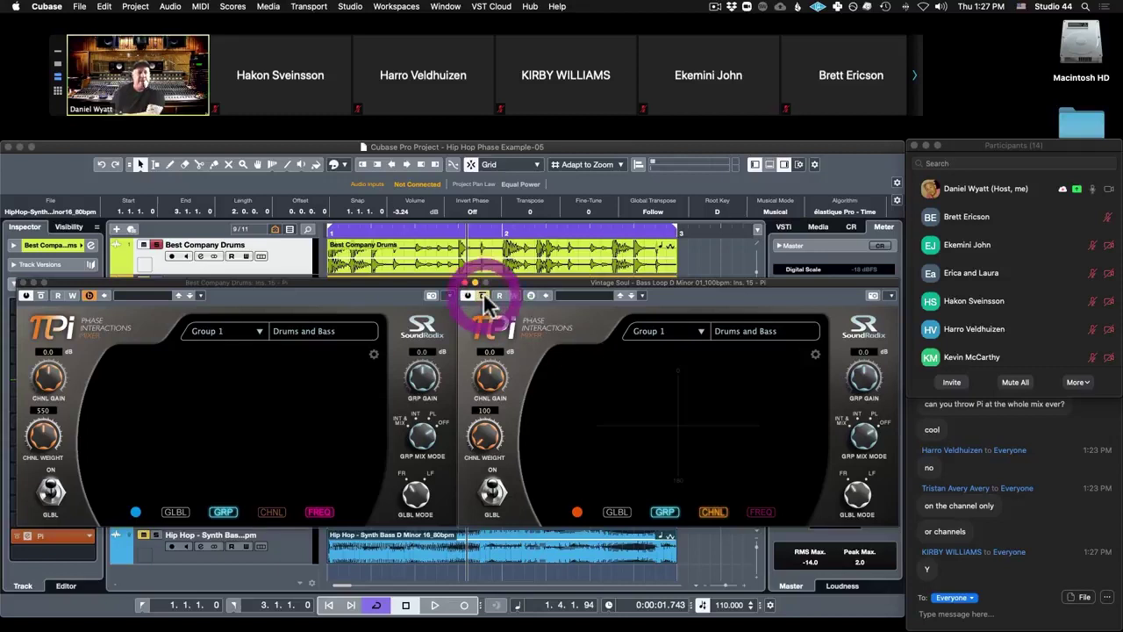
pyautogui.click(484, 295)
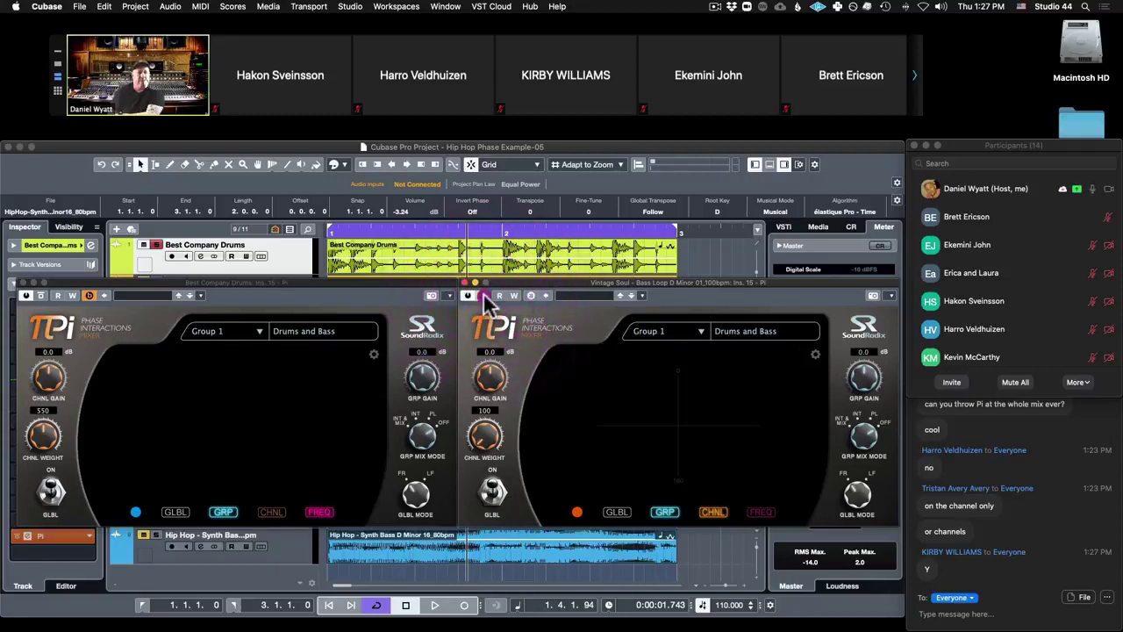
pyautogui.click(483, 295)
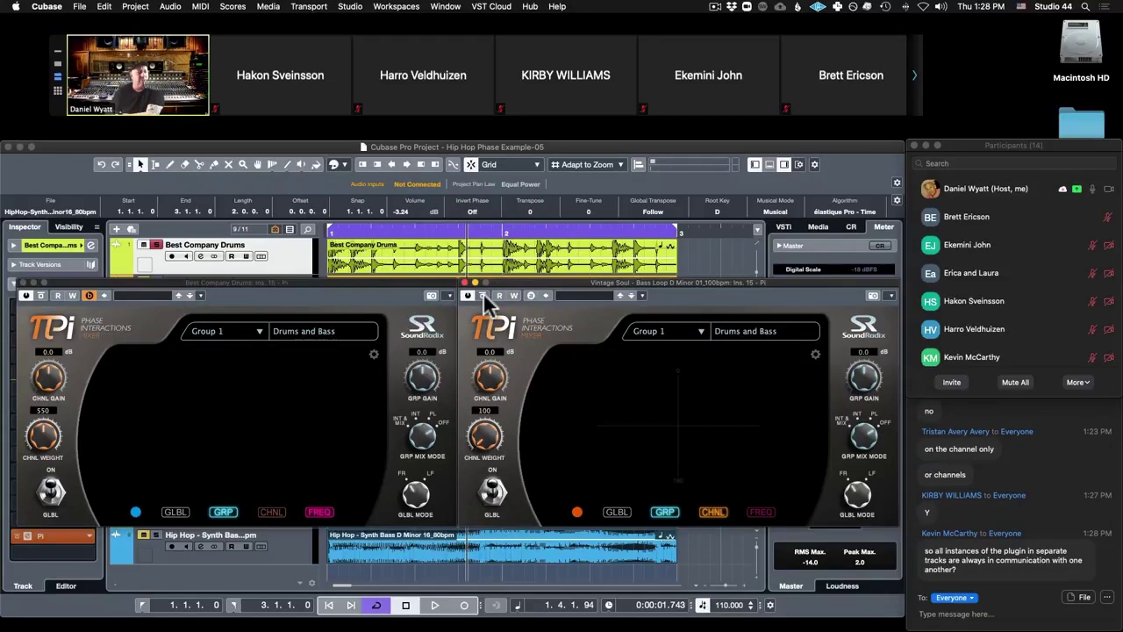
# Change the bass Pi's GRP MIX MODE and GLBL MODE knob settings
pyautogui.click(865, 436)
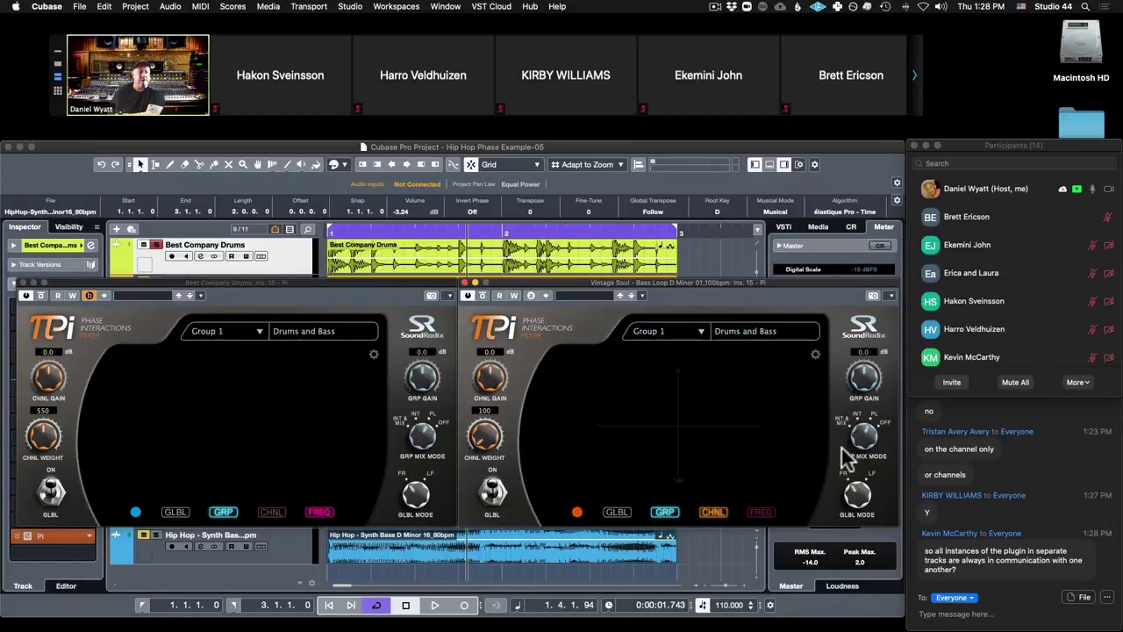
pyautogui.click(844, 496)
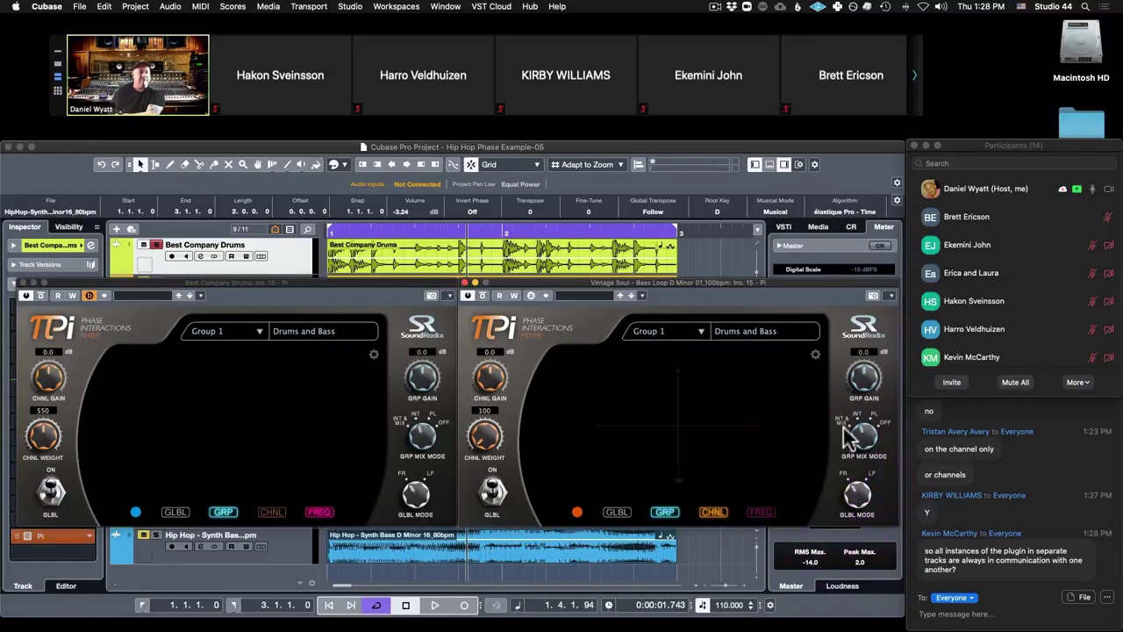